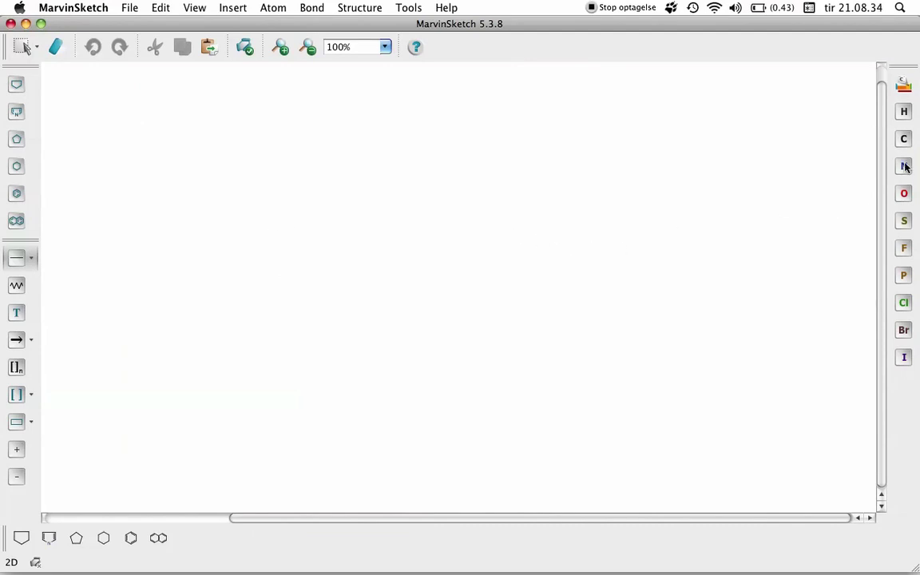
Place a hydrogen atom and convert it to HCl with the chlorine tool.
left_click(905, 113)
left_click(242, 219)
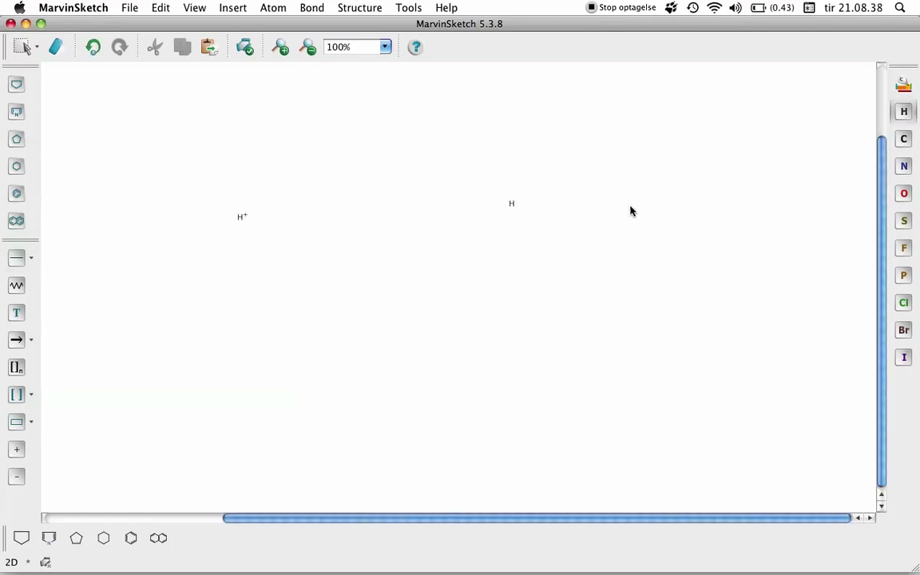
left_click(904, 303)
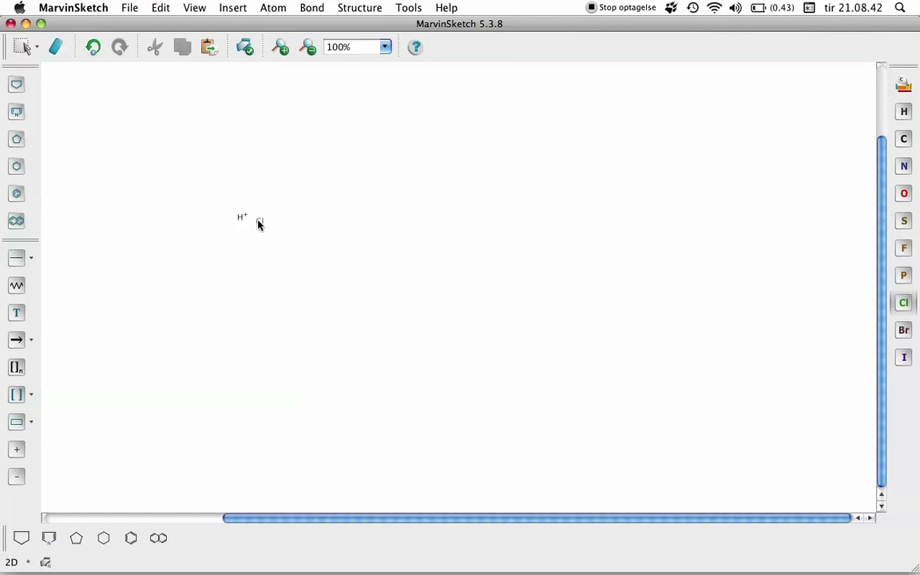
left_click_drag(241, 218, 261, 217)
key("super+z")
left_click(243, 218)
Add sodium from the Periodic Table right of HCl and bond an OH to it.
left_click(904, 85)
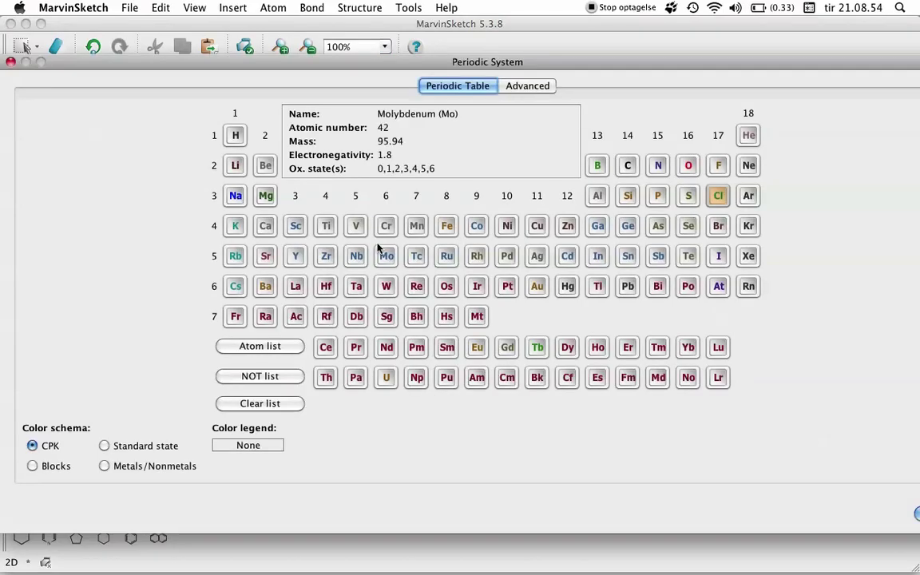
left_click_drag(364, 68, 366, 319)
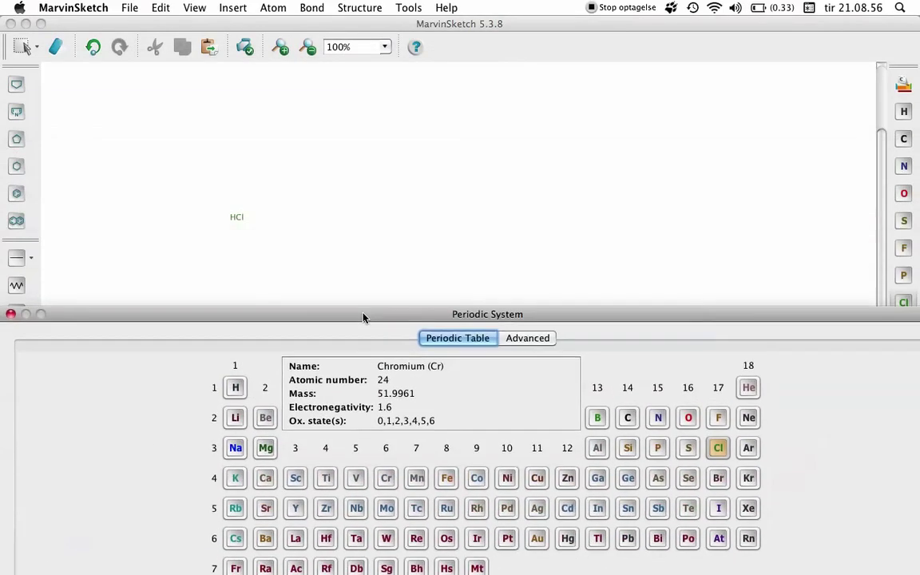
left_click(236, 450)
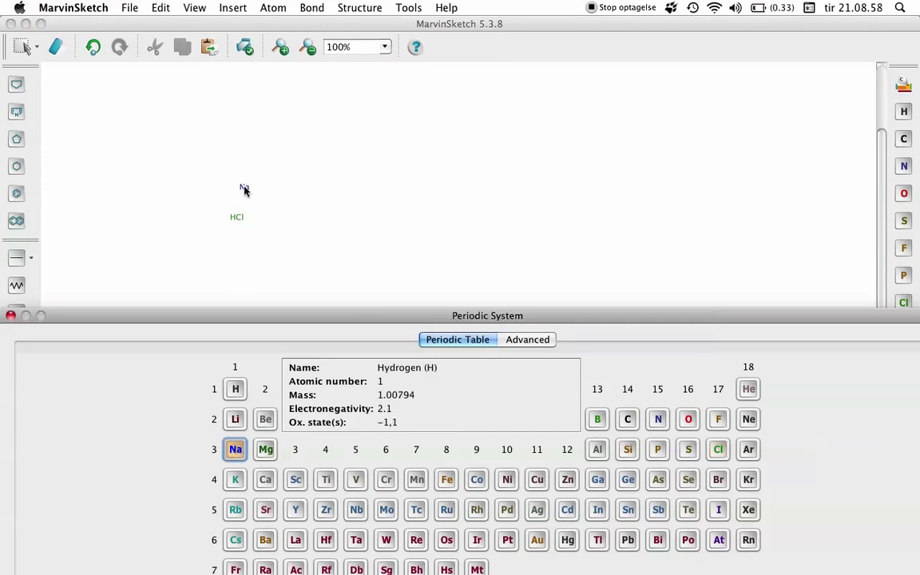
left_click(274, 219)
left_click(267, 218)
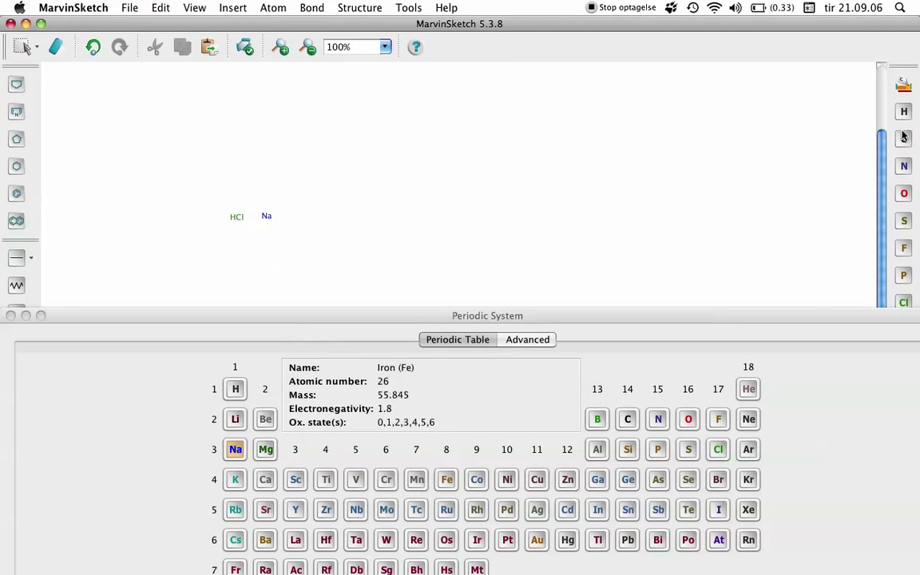
left_click(905, 194)
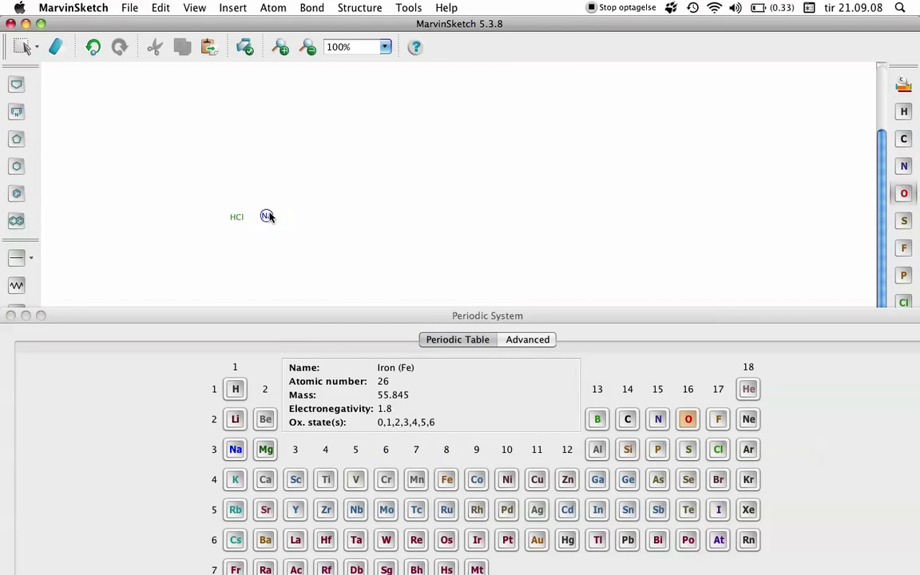
left_click_drag(269, 217, 285, 216)
left_click_drag(297, 318, 378, 239)
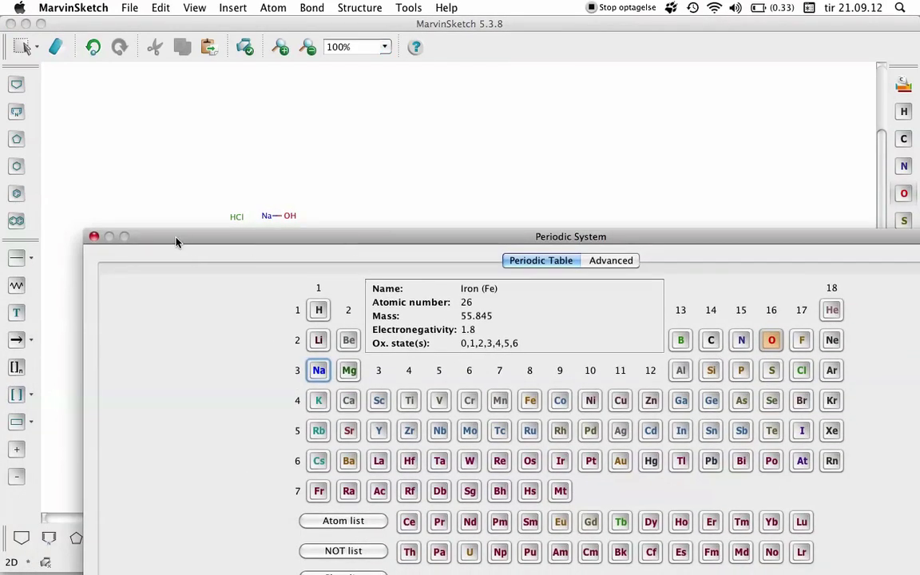
left_click(94, 236)
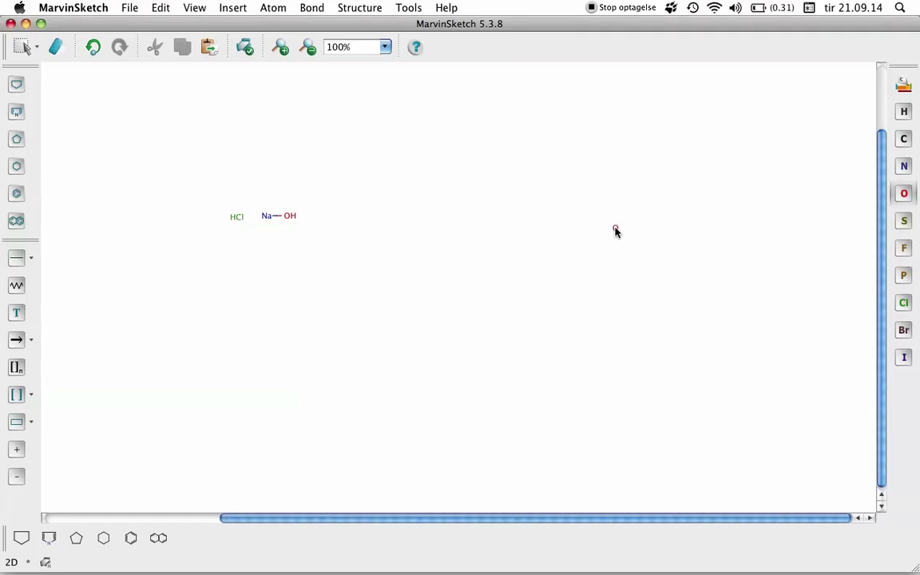
Place a hydrogen right of Na—OH and turn it into H2O with the oxygen tool.
left_click(905, 113)
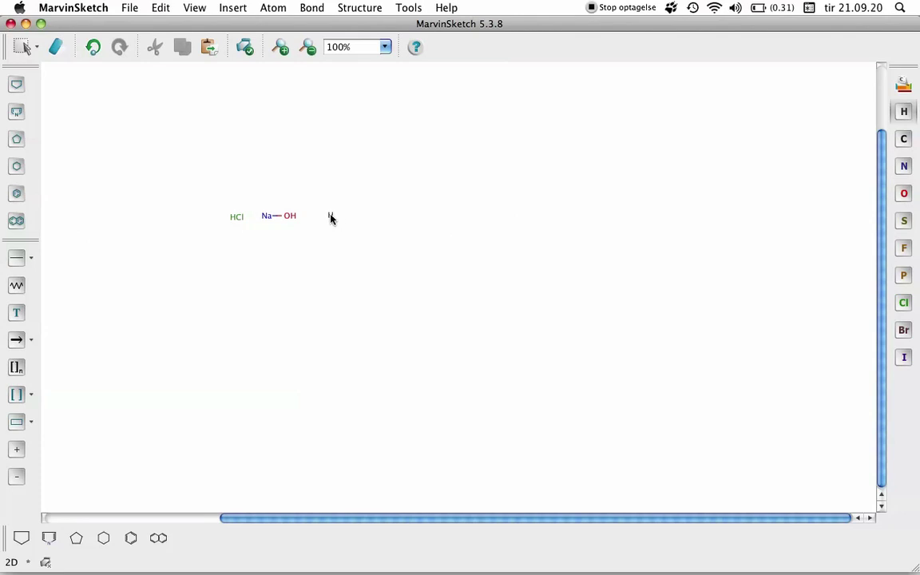
left_click(331, 218)
key("plus")
left_click(903, 194)
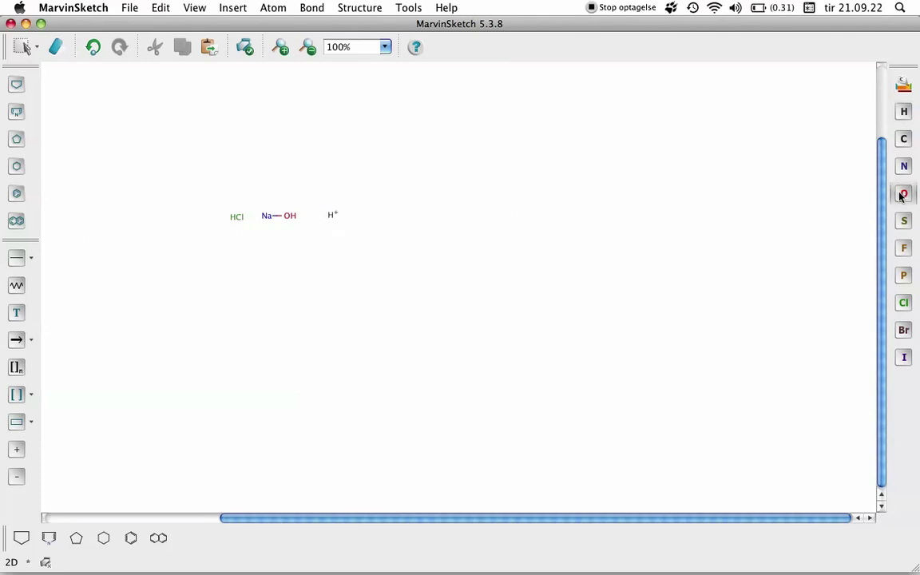
left_click(330, 215)
Add sodium from the Periodic Table right of H2O and bond a chlorine to it.
left_click(904, 85)
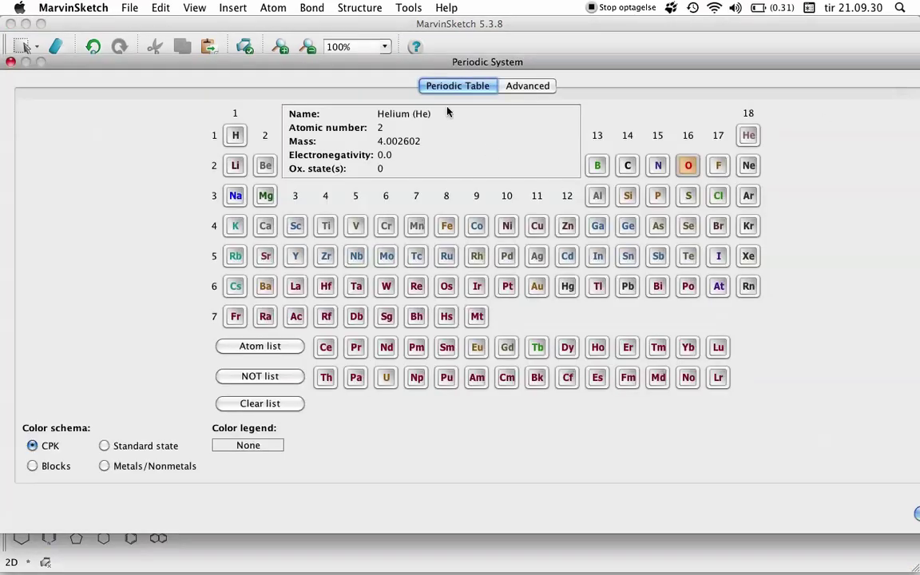
left_click_drag(425, 62, 442, 359)
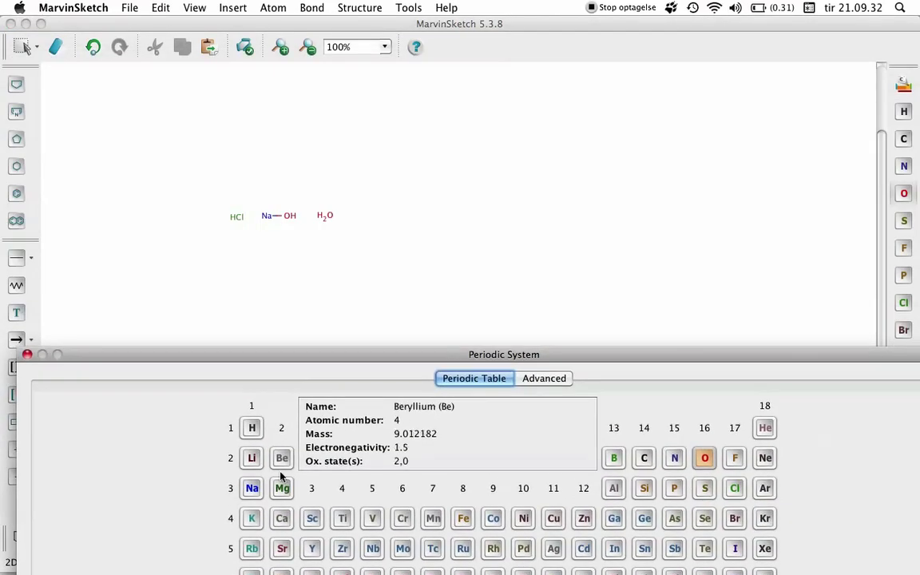
left_click(251, 488)
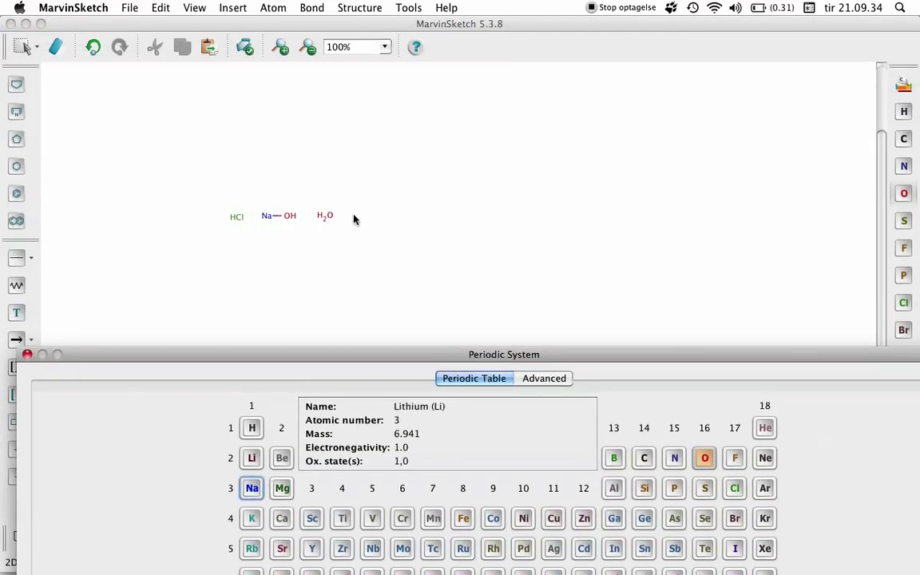
left_click(252, 488)
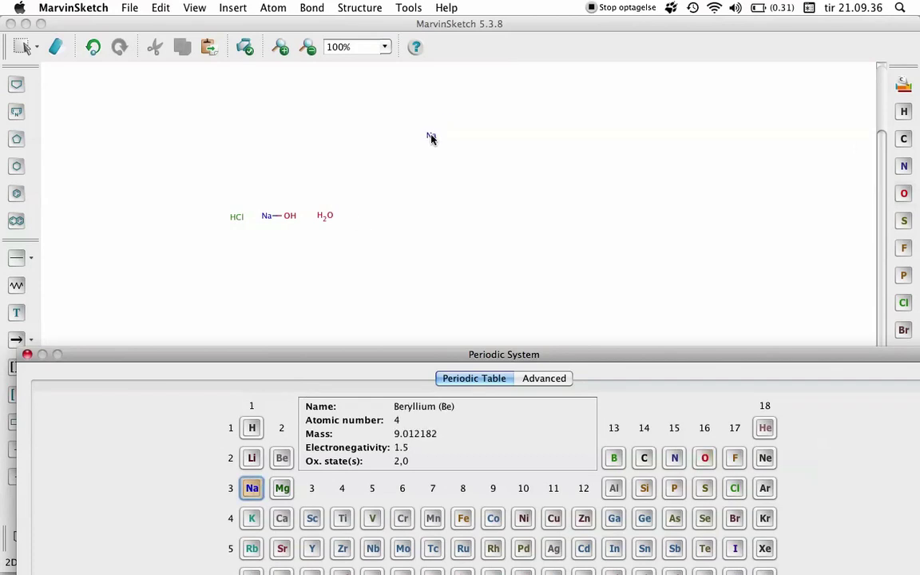
left_click(357, 214)
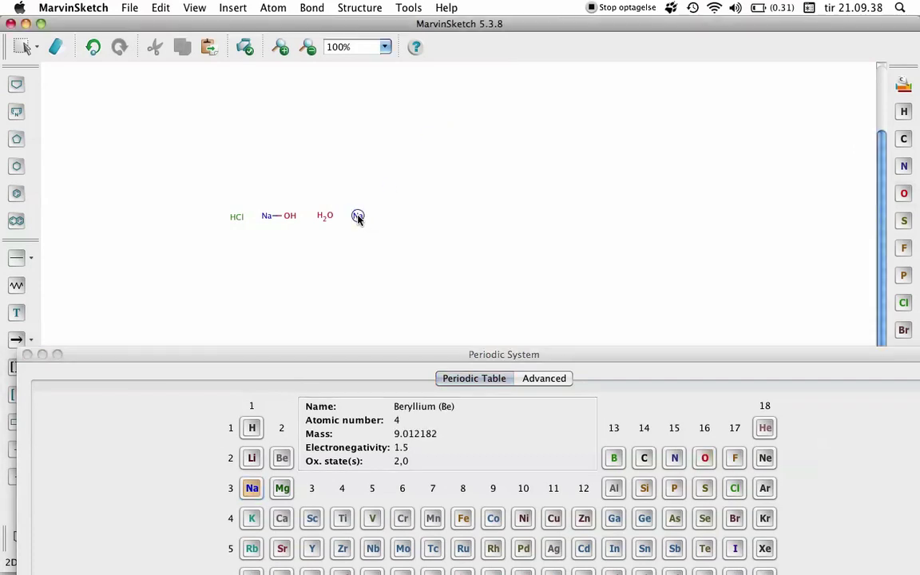
left_click(896, 302)
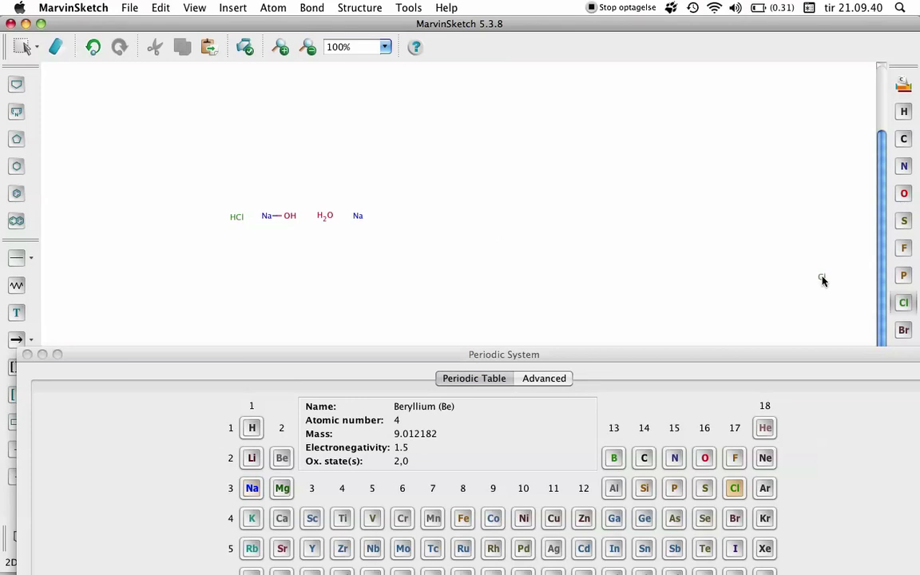
left_click_drag(361, 218, 366, 221)
left_click(72, 365)
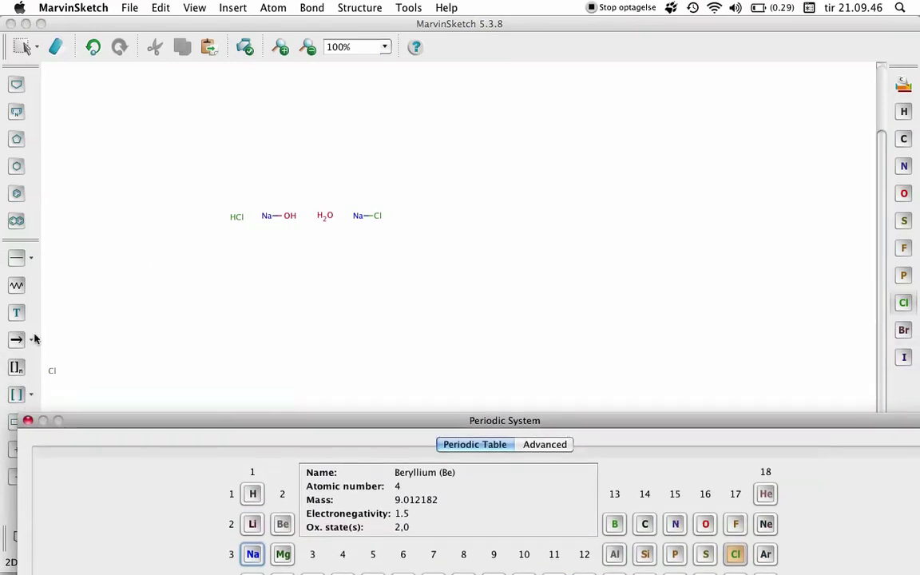
Draw a single reaction arrow between Na—OH and H2O, then close the periodic table.
left_click(32, 341)
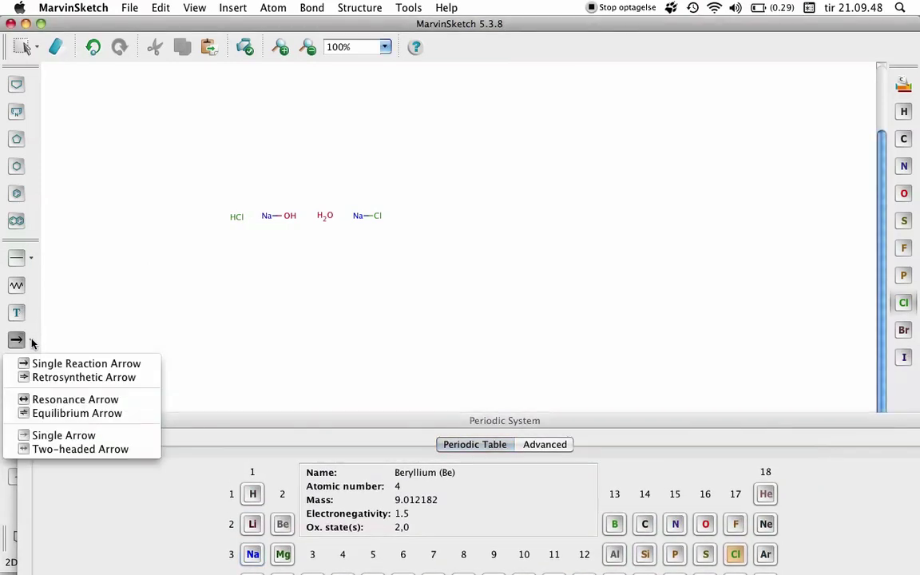
left_click(52, 366)
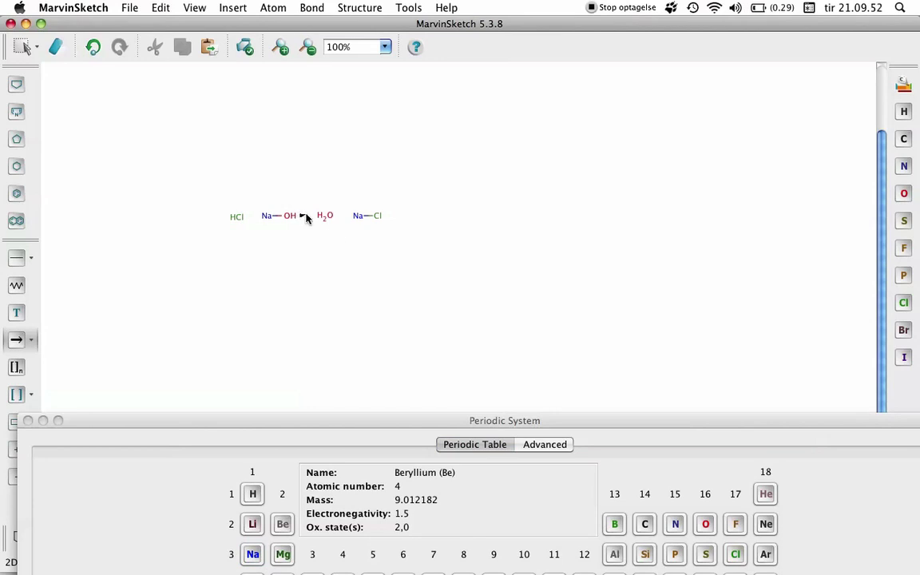
left_click_drag(317, 220, 316, 220)
left_click(28, 420)
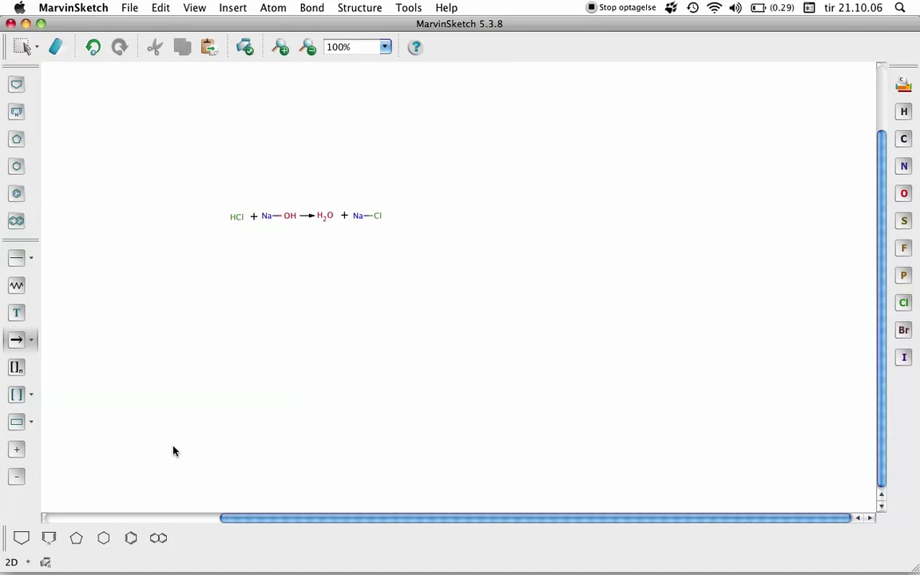
left_click(365, 7)
left_click(365, 6)
In Safari, search Google for 'marvintools mac'.
mouse_move(314, 543)
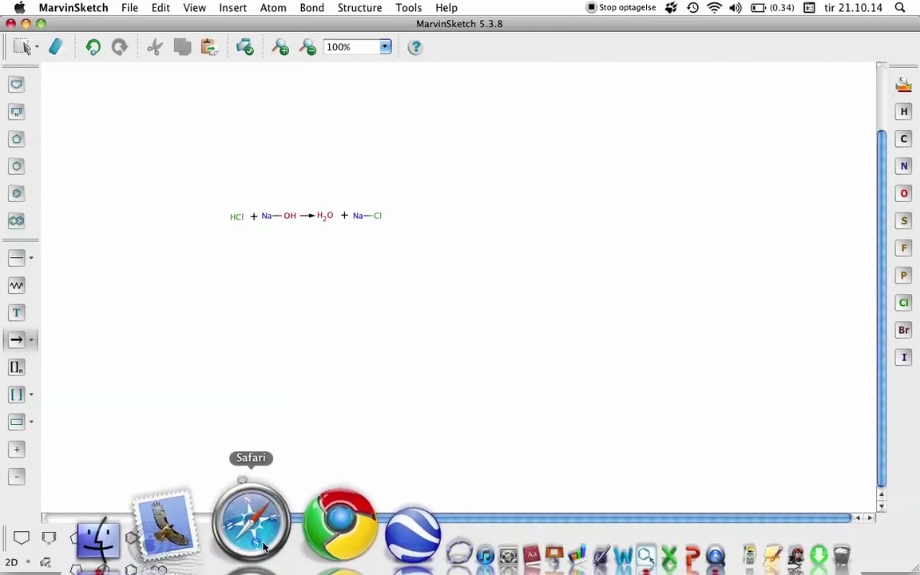
left_click(265, 545)
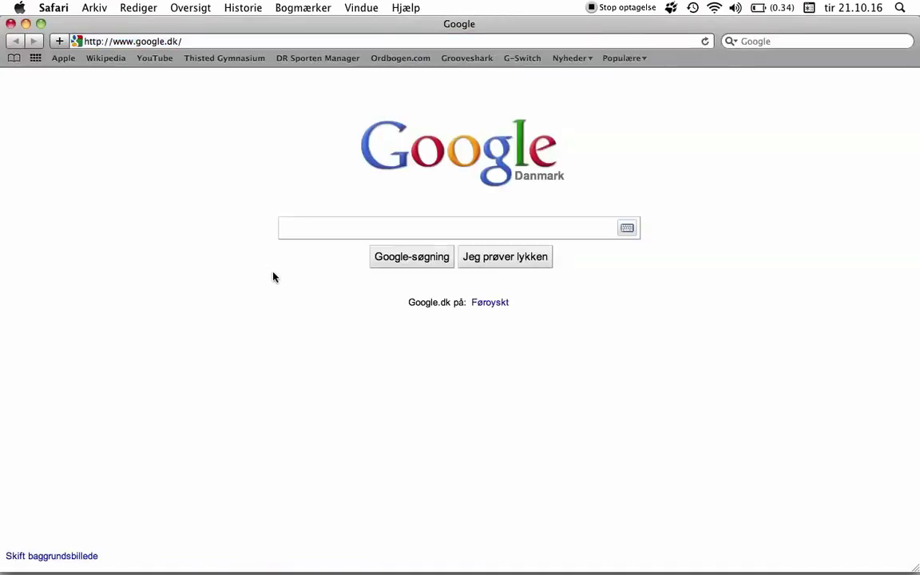
type("marvin")
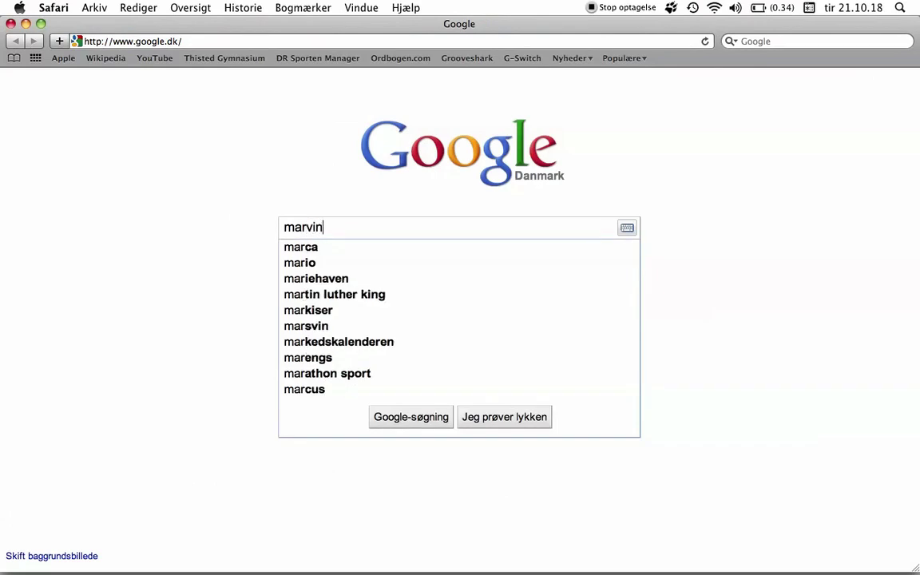
type("to")
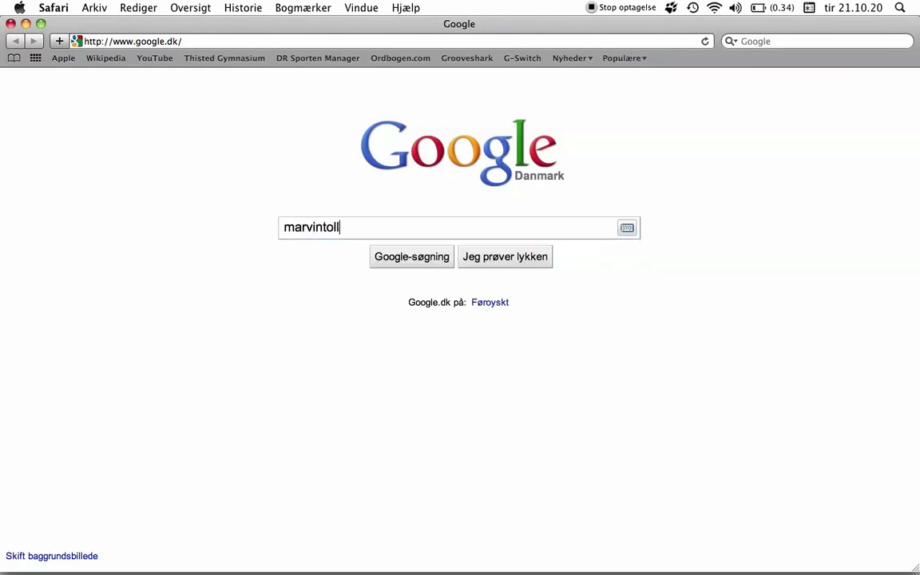
key("BackSpace")
type("ools")
type("mac")
key("Return")
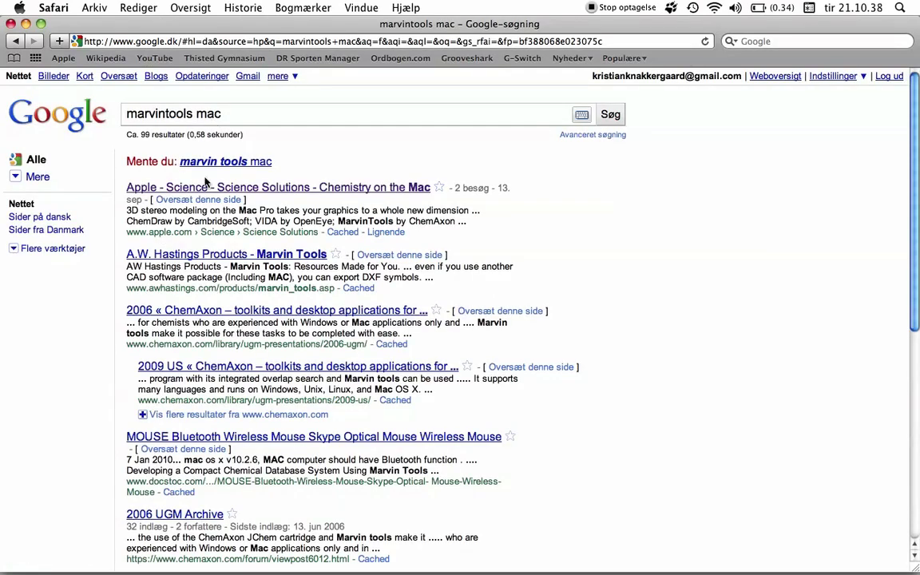
Accept Google's corrected query 'marvin tools mac'.
scroll(373, 162, "down", 1)
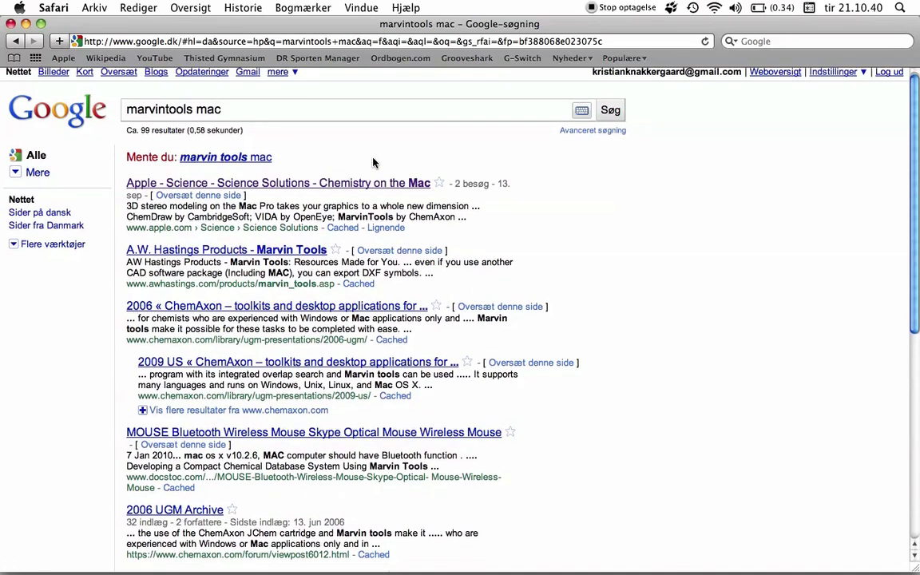
scroll(308, 168, "down", 1)
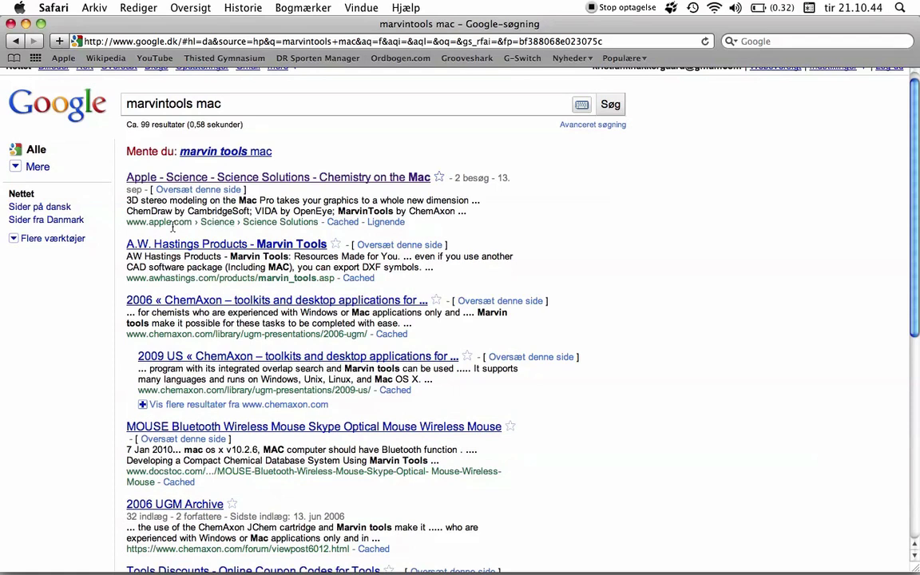
scroll(160, 210, "up", 1)
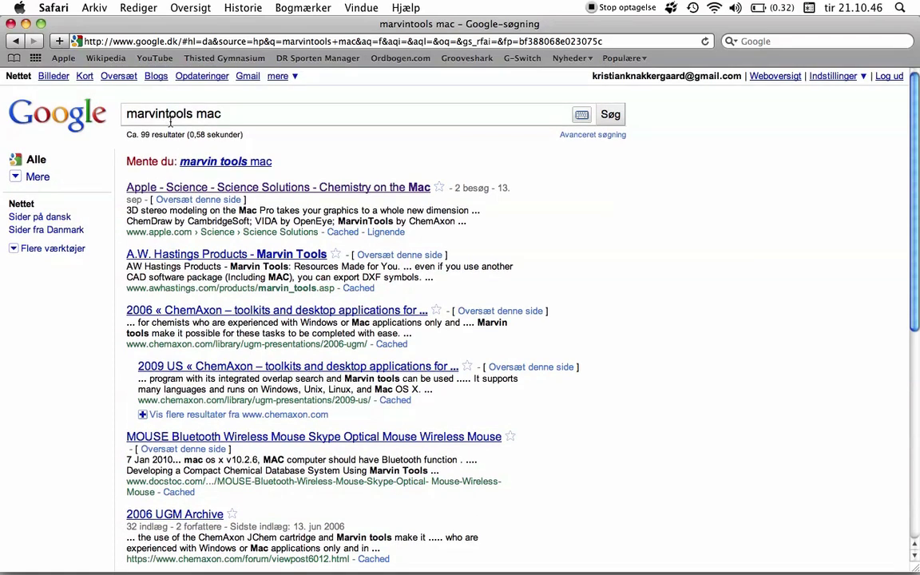
left_click(190, 161)
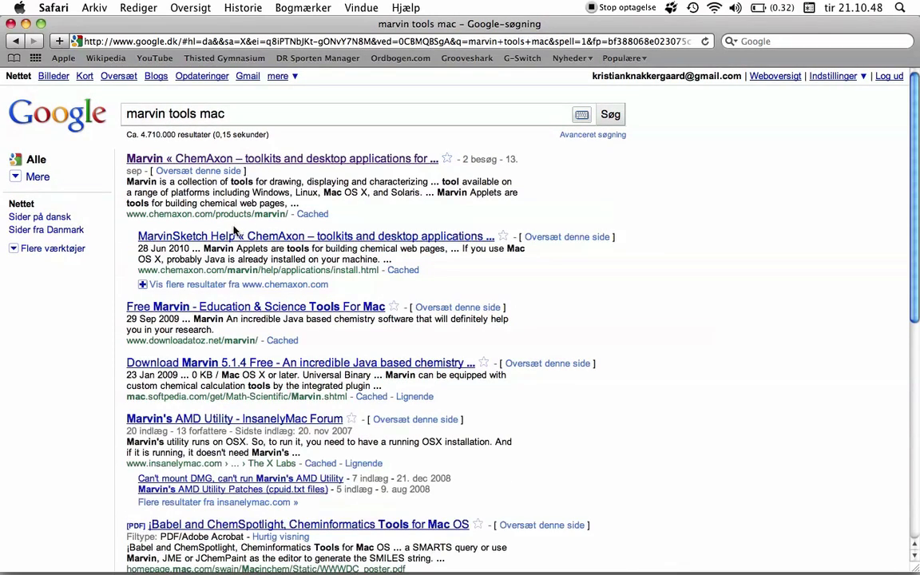
Browse the ChemAxon Marvin product page, go back to the results, and return to MarvinSketch.
left_click(197, 159)
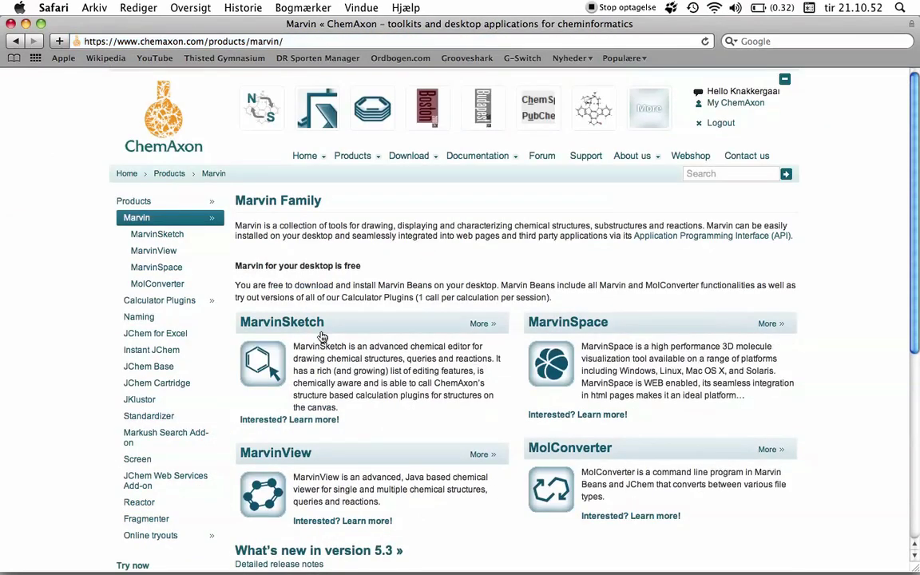
scroll(304, 383, "down", 1)
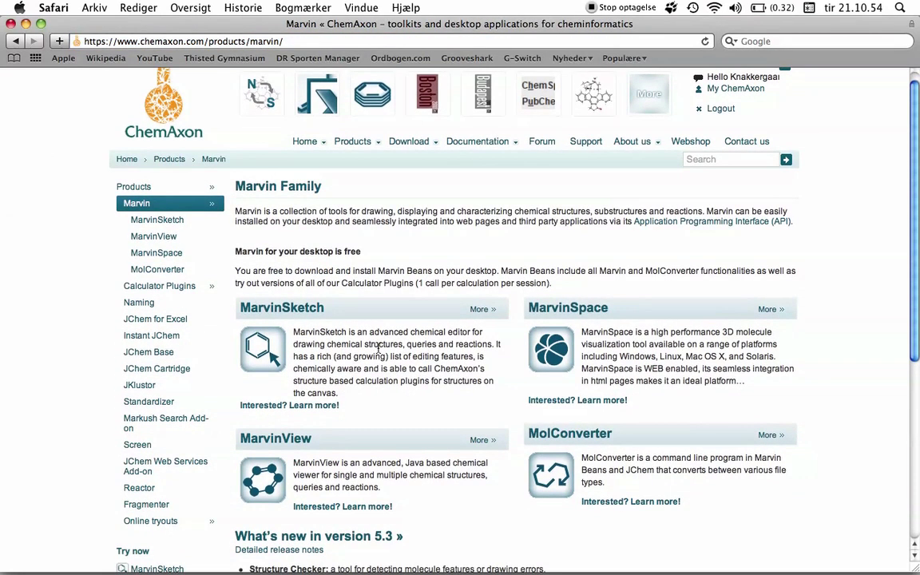
scroll(380, 352, "down", 3)
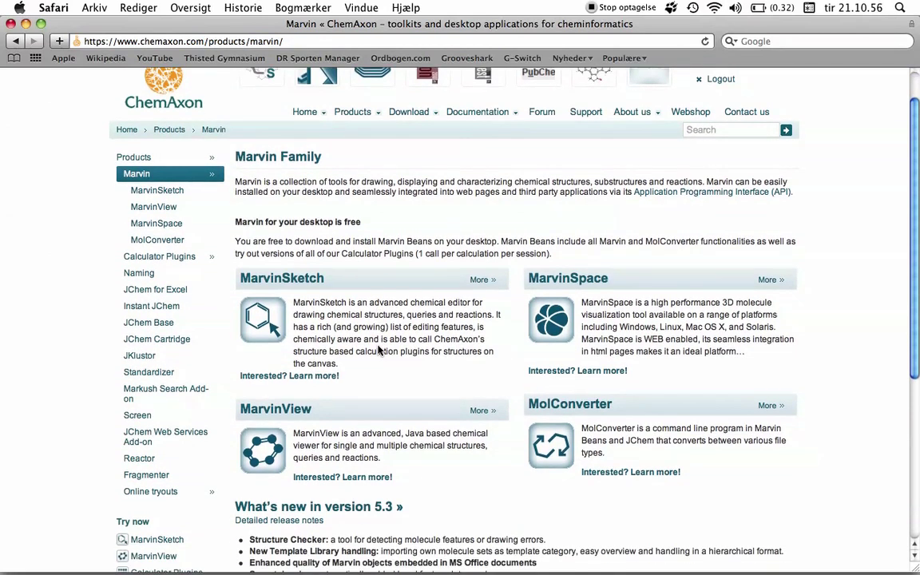
scroll(380, 352, "up", 4)
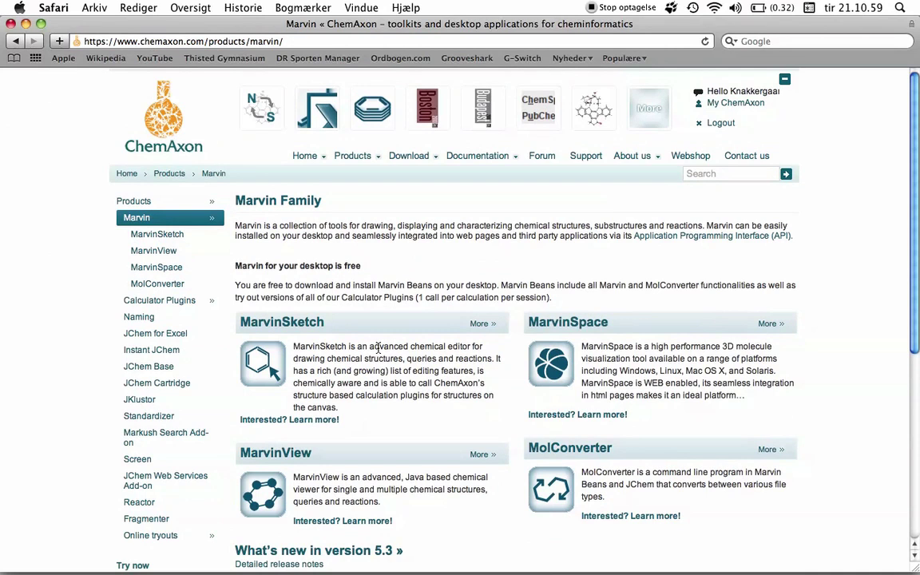
scroll(360, 363, "down", 1)
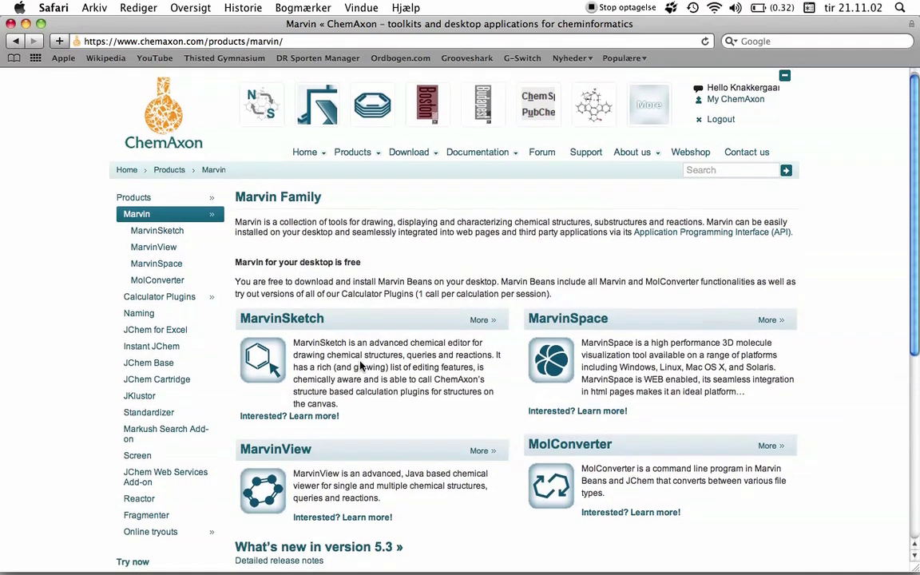
scroll(312, 320, "up", 1)
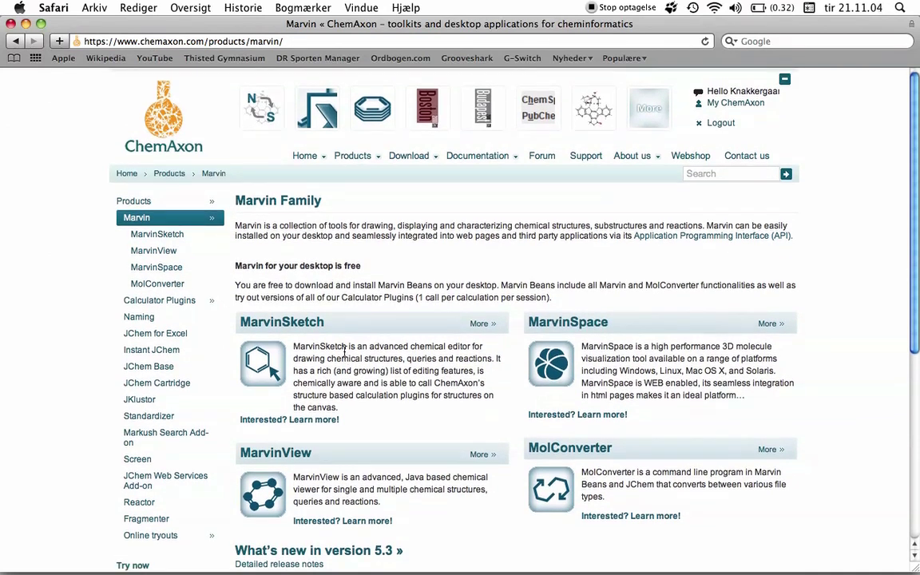
left_click(14, 41)
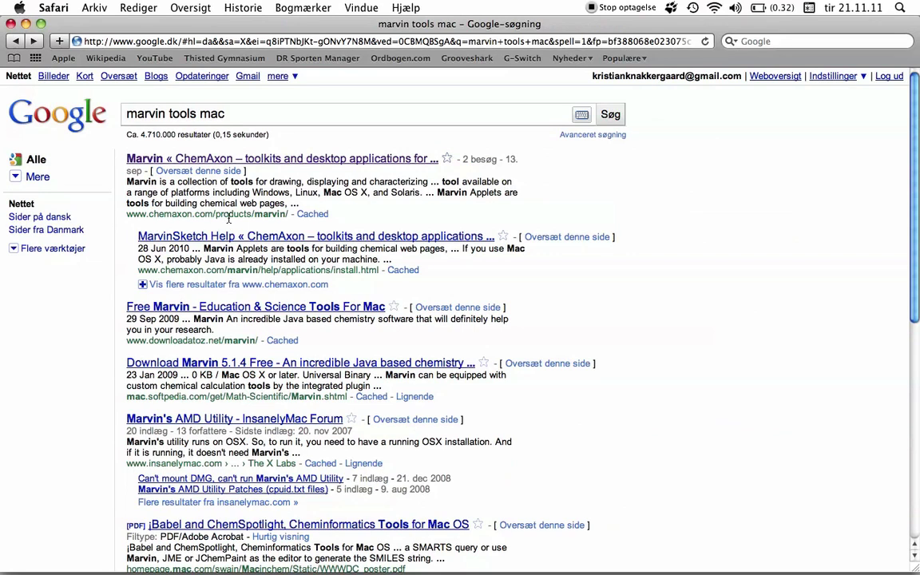
key("super+Tab")
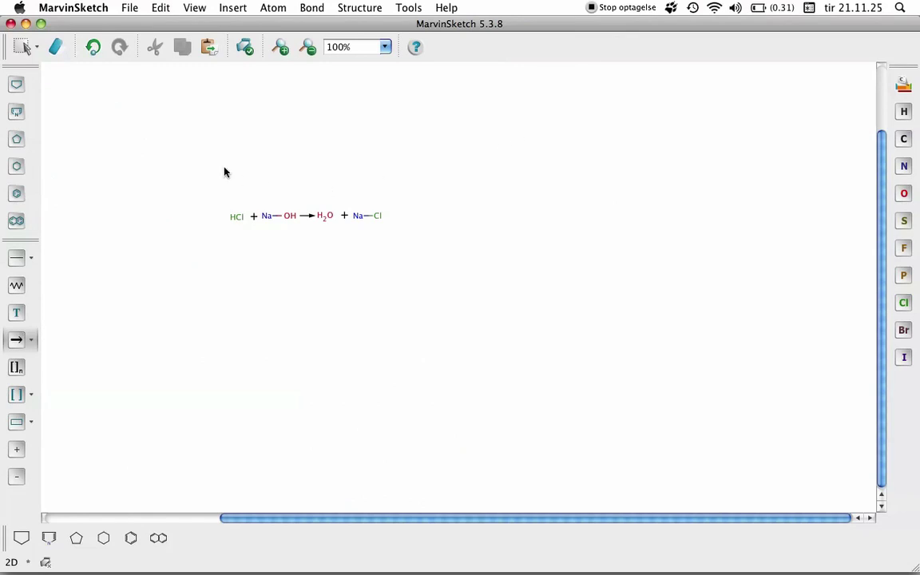
Launch the Skærmbillede screenshot app via Spotlight.
key("super+space")
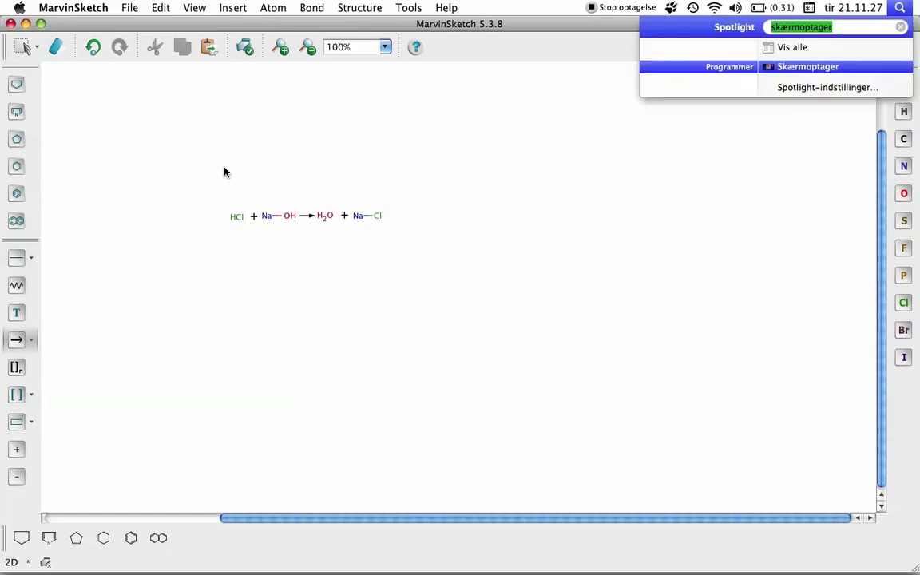
type("skæ")
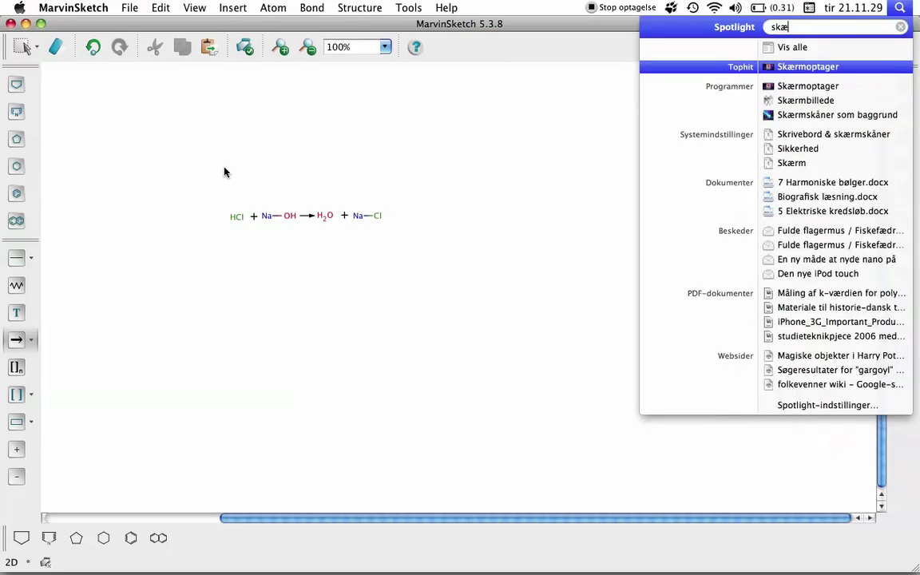
type("rmbillede")
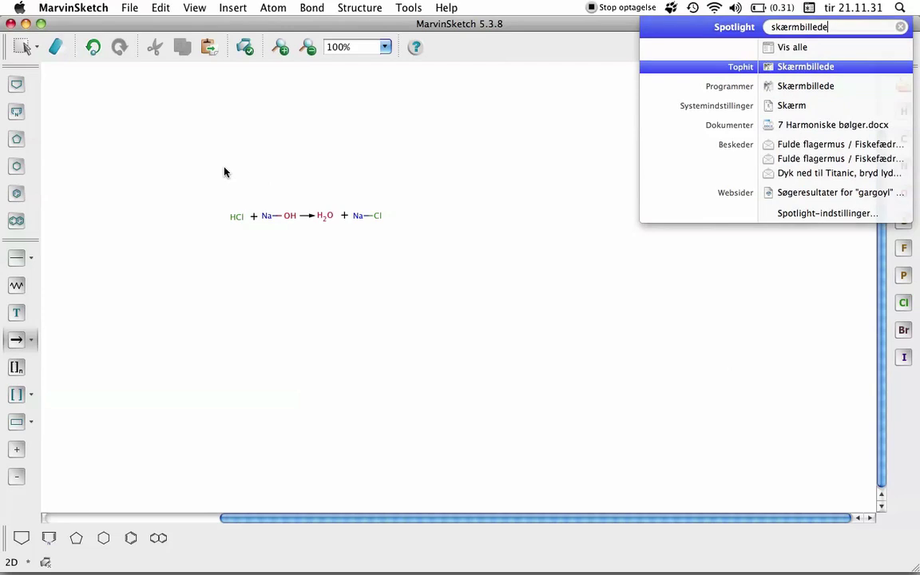
key("Return")
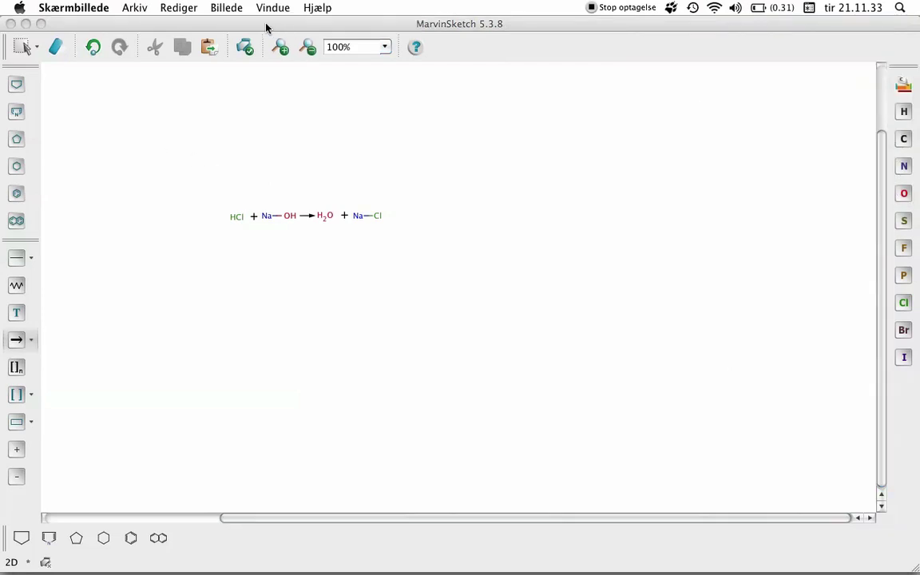
Capture a selected region (Billede > Udsnit) enclosing the whole reaction equation.
left_click(220, 8)
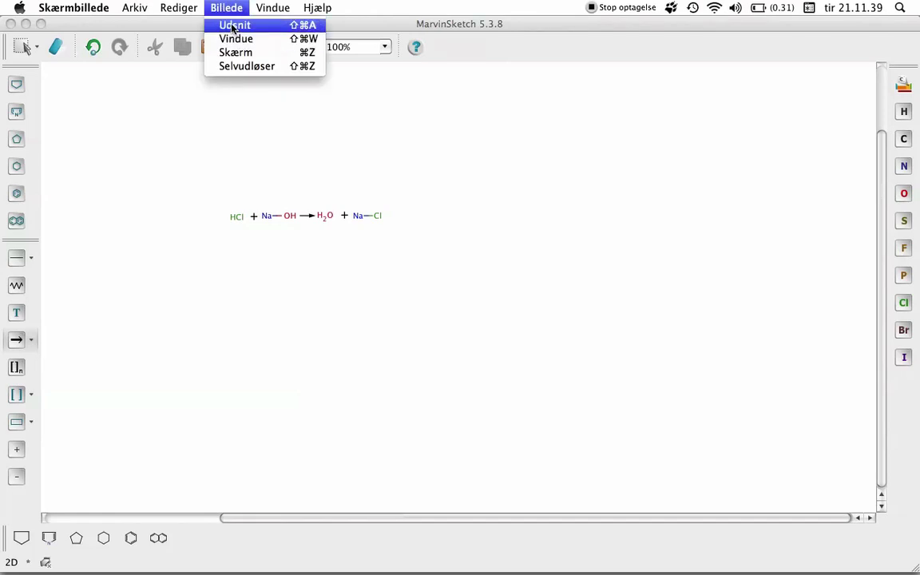
left_click(230, 26)
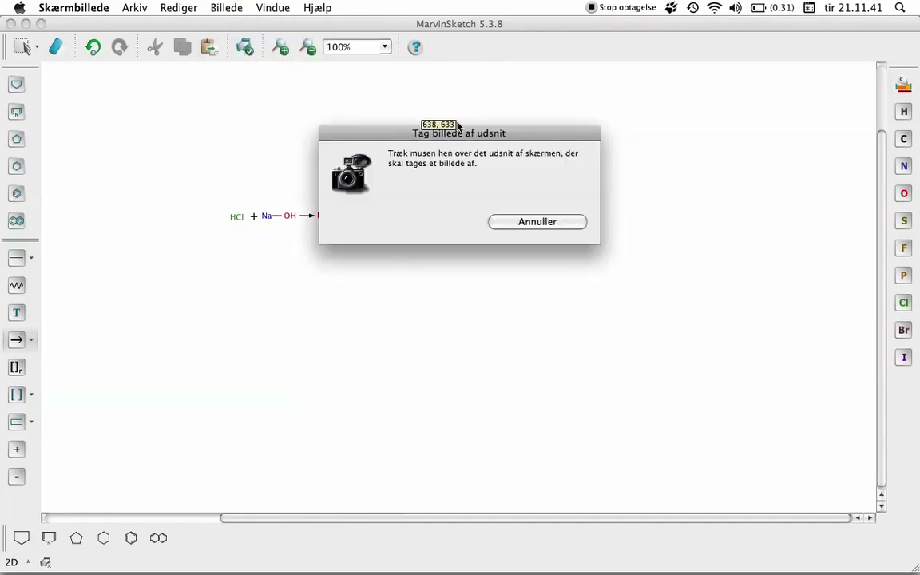
left_click_drag(451, 136, 546, 68)
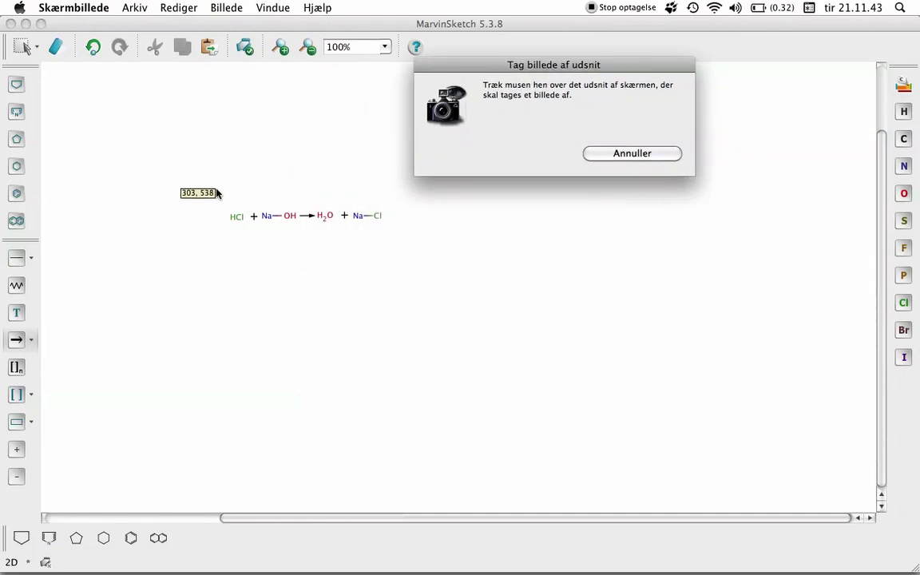
left_click_drag(215, 197, 399, 241)
left_click_drag(399, 242, 400, 242)
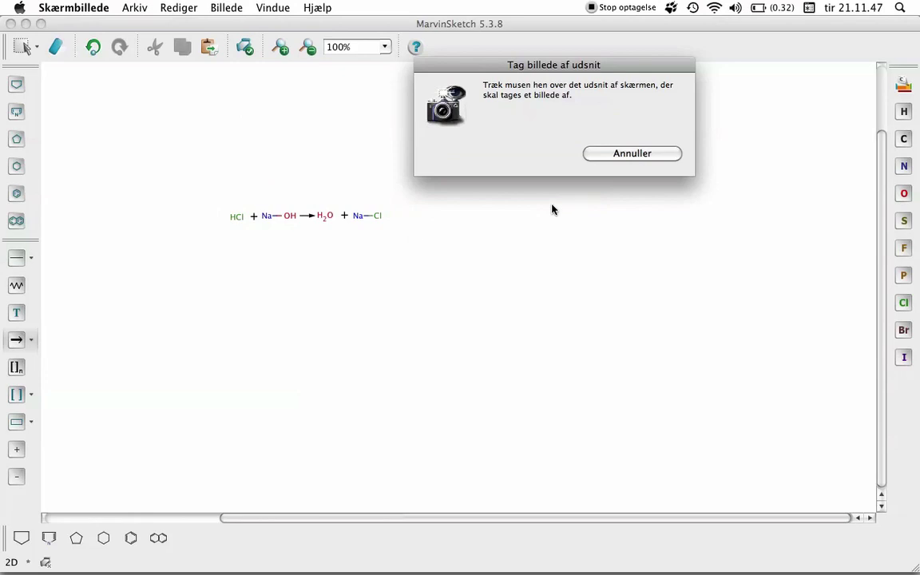